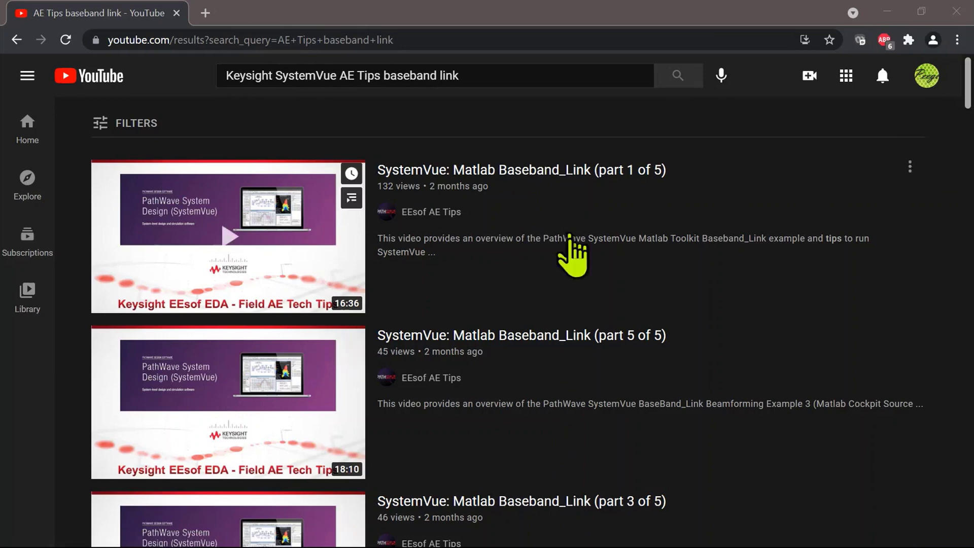
Step: Look through the SystemVue Matlab Baseband_Link video results, and minimise the browser to return to SystemVue
scroll(579, 264, "down", 3)
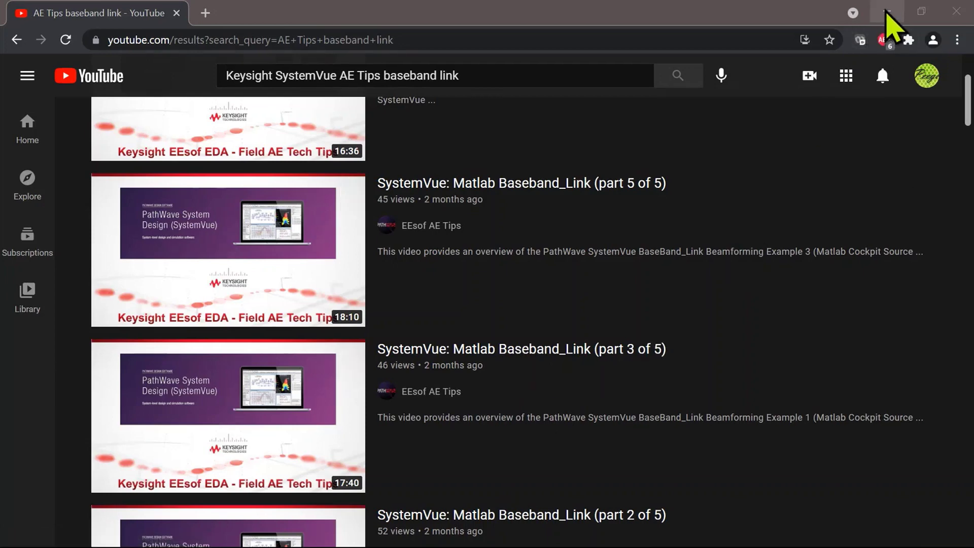
left_click(887, 11)
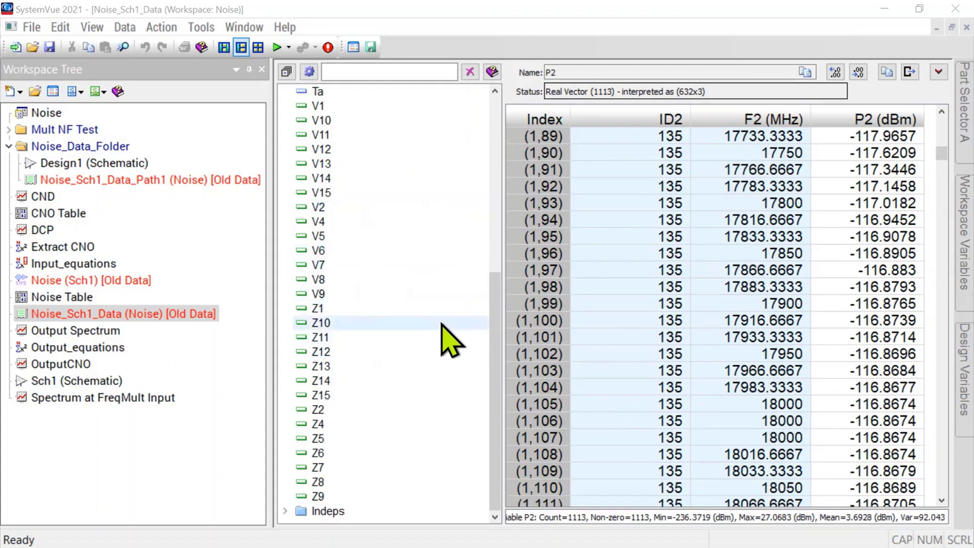
Step: Set up a MAT export of the Noise_Sch1_Data dataset as Noise_Sch1_Data.mat, and decline overwriting the existing file
right_click(132, 316)
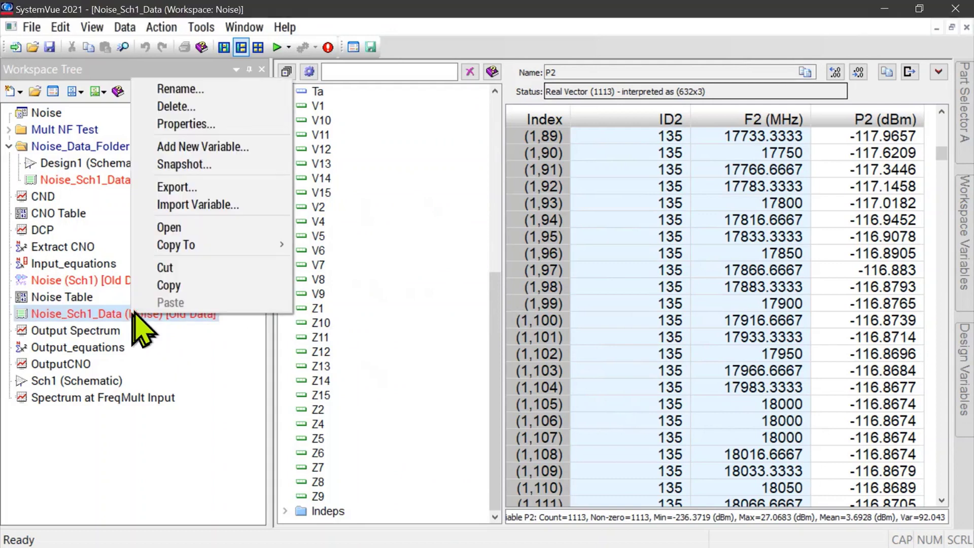
left_click(270, 188)
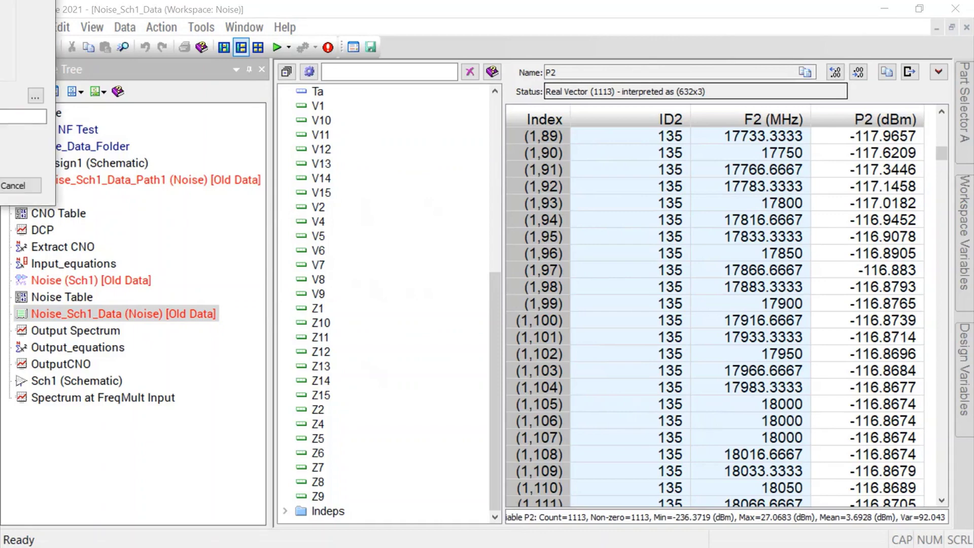
left_click(403, 234)
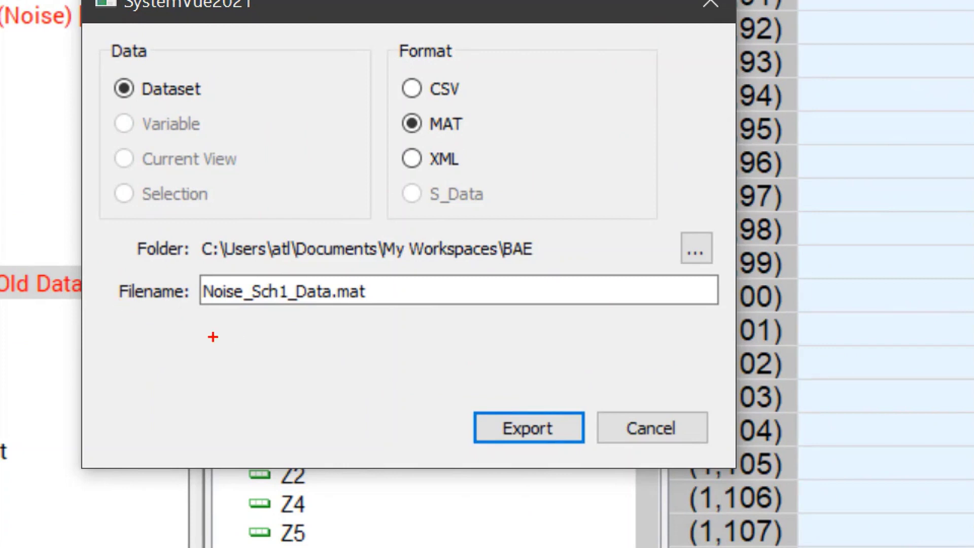
mouse_move(212, 337)
left_mouse_down()
mouse_move(387, 337)
mouse_move(400, 263)
mouse_move(167, 251)
mouse_move(225, 349)
left_mouse_up()
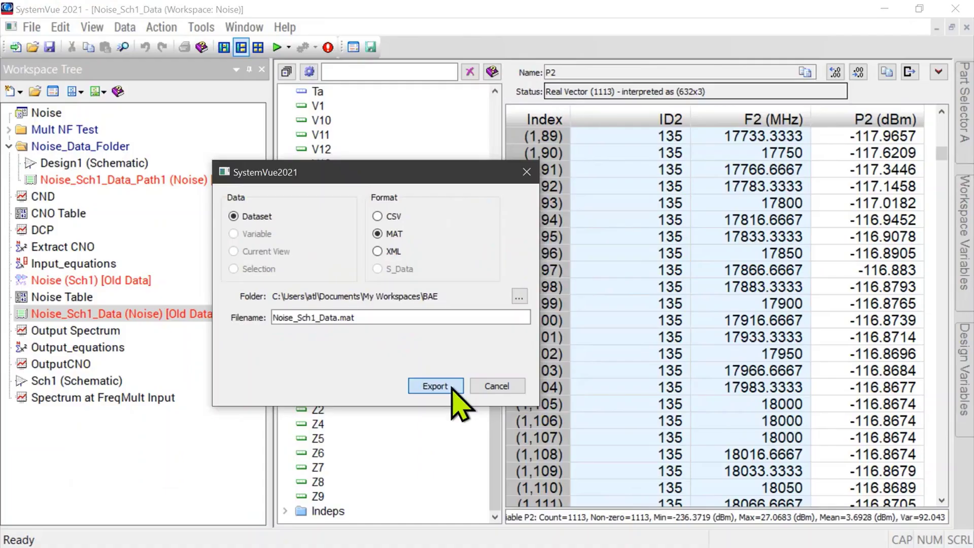
left_click(543, 430)
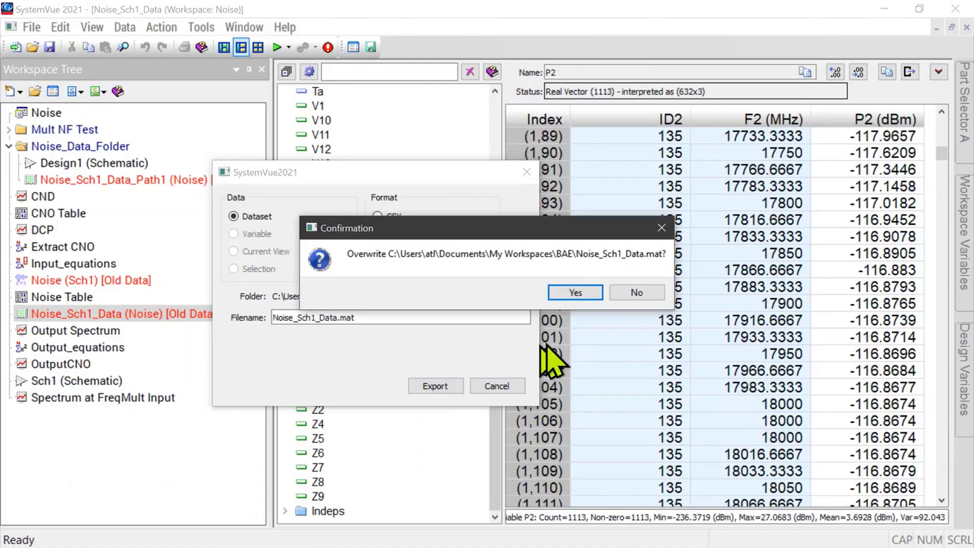
left_click(638, 295)
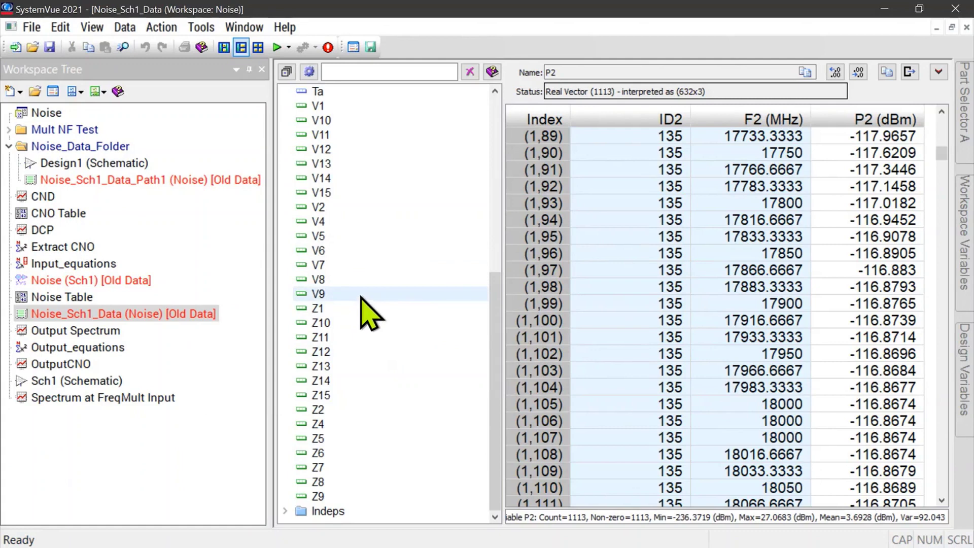
Step: Show the Command Prompt and load the exported file into a variable by running dodo = load('Noise_Sch1_Data.mat');
mouse_move(362, 303)
left_click(91, 27)
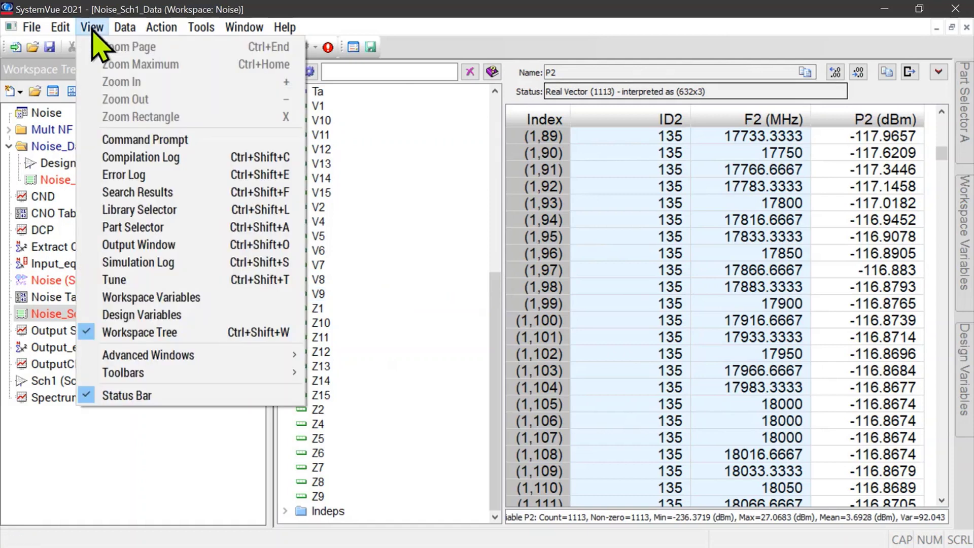
left_click(211, 141)
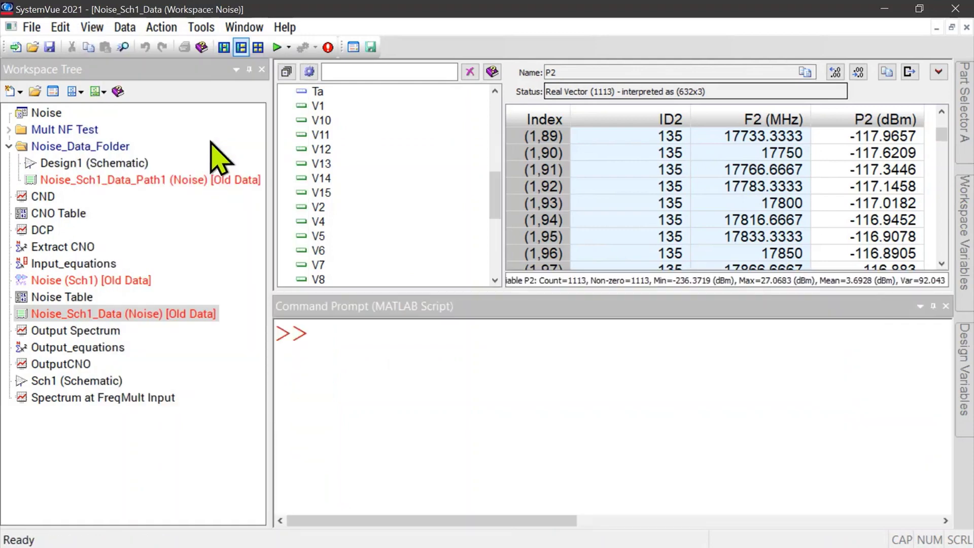
left_click(353, 335)
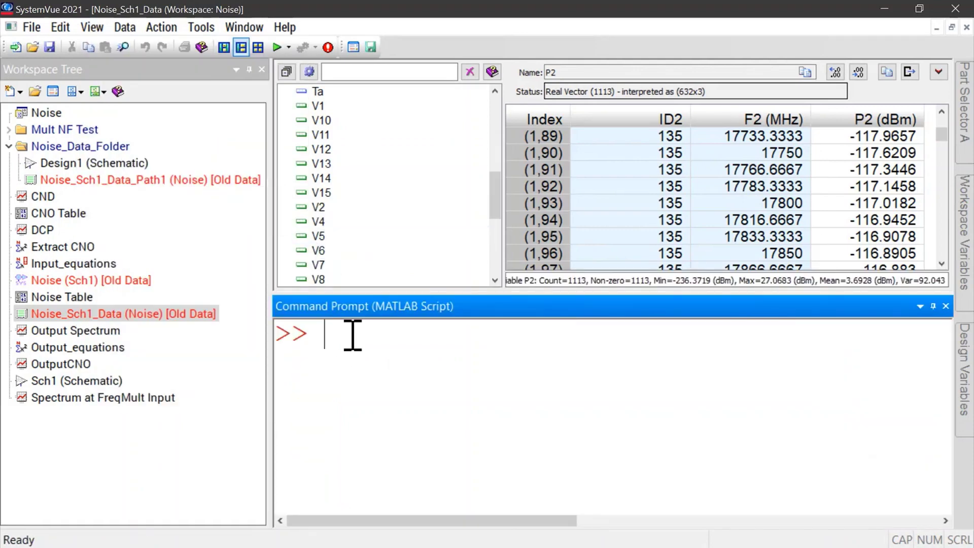
type("dodo = load('Noise_Sch1_Data.mat');")
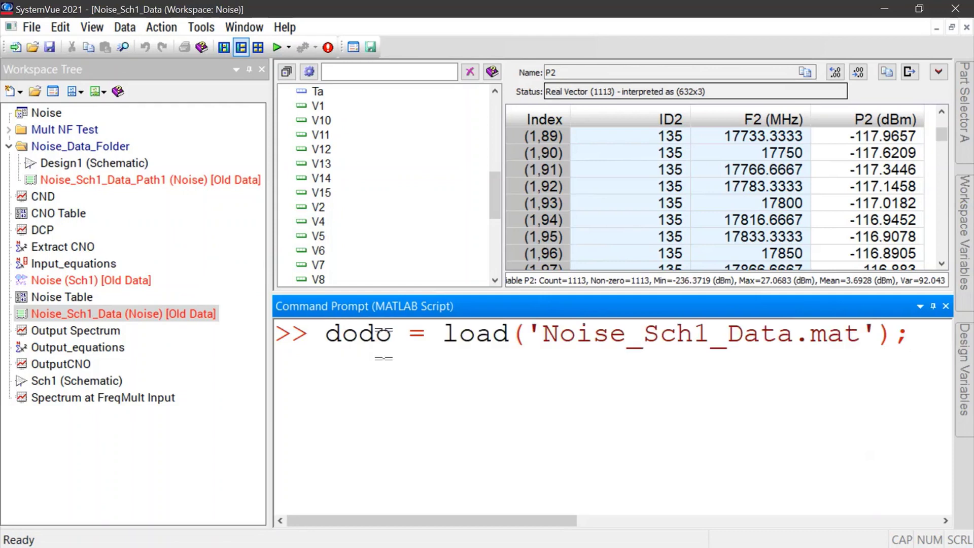
key("Return")
left_click_drag(443, 335, 861, 350)
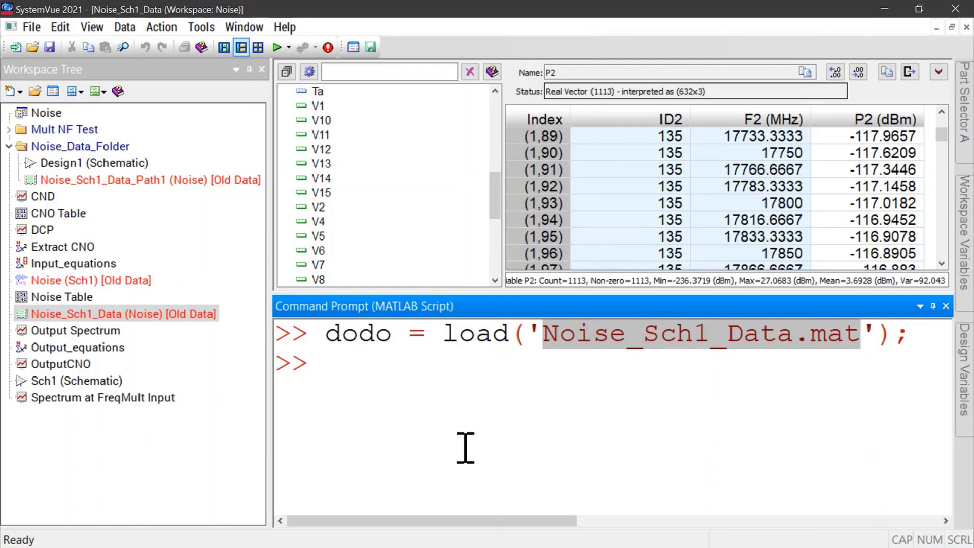
Step: Display the contents of dodo and compare its fields with the variables listed in the Noise_Sch1_Data dataset
type("dodo")
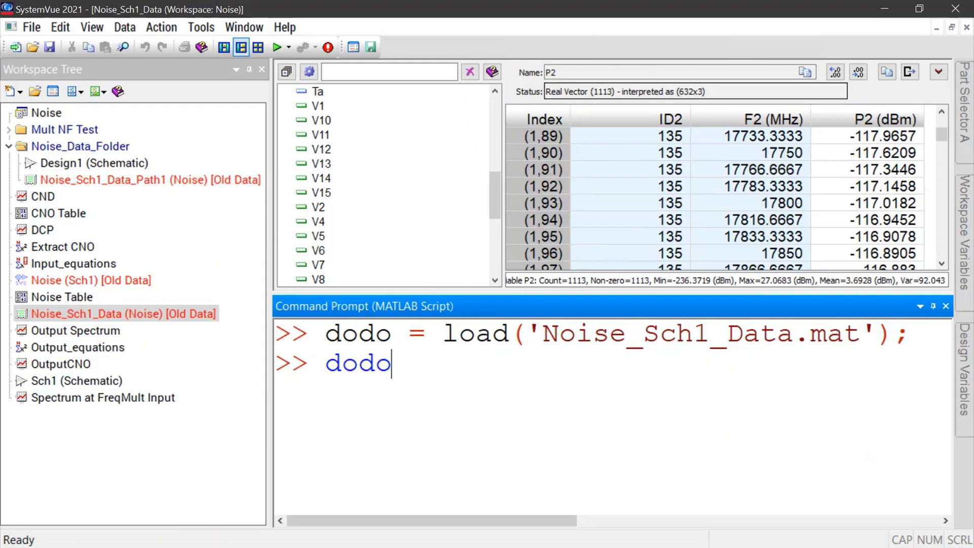
key("Return")
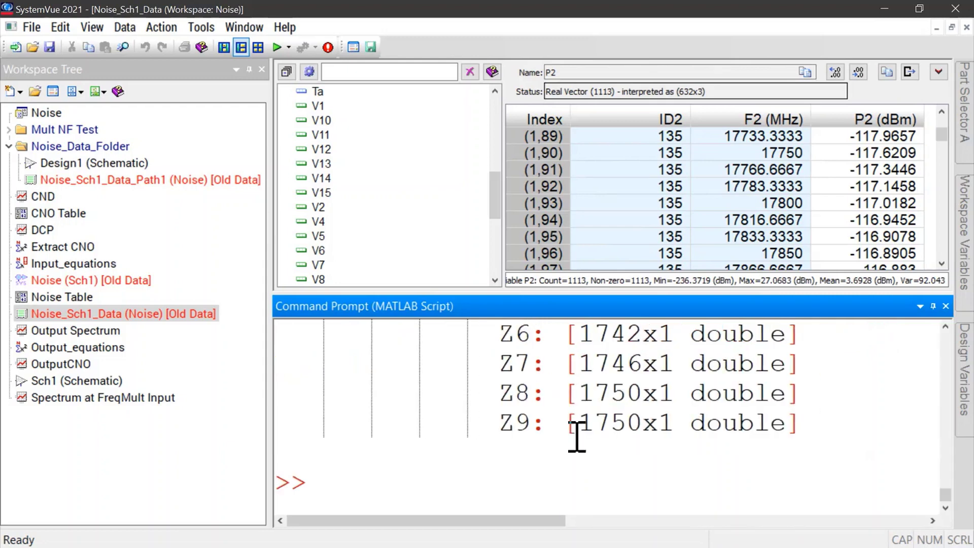
scroll(576, 435, "down", 2)
scroll(579, 435, "up", 10)
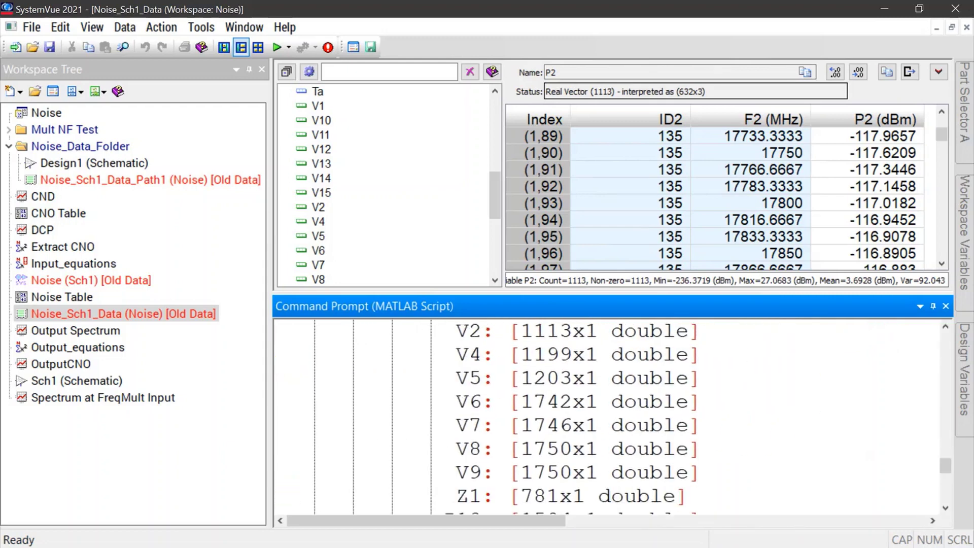
scroll(609, 417, "up", 15)
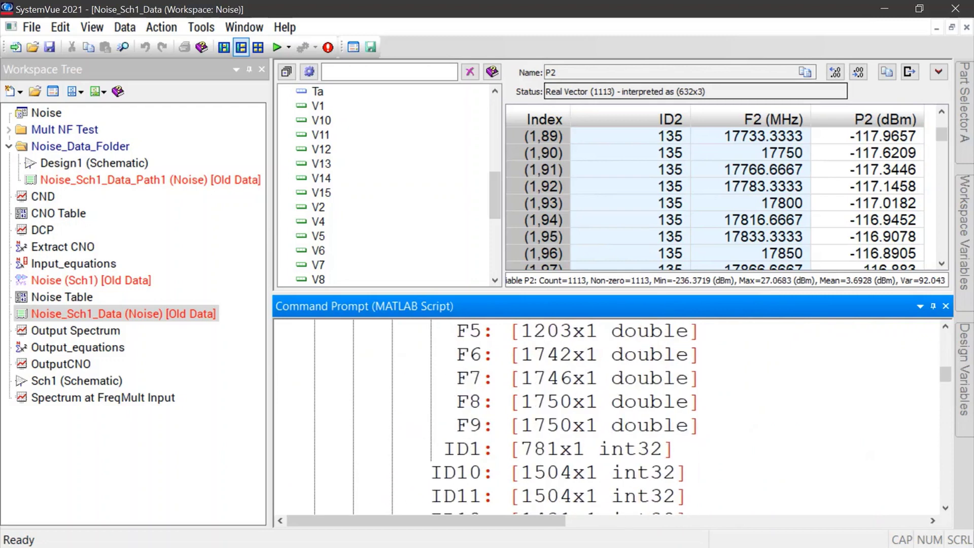
scroll(609, 416, "down", 1)
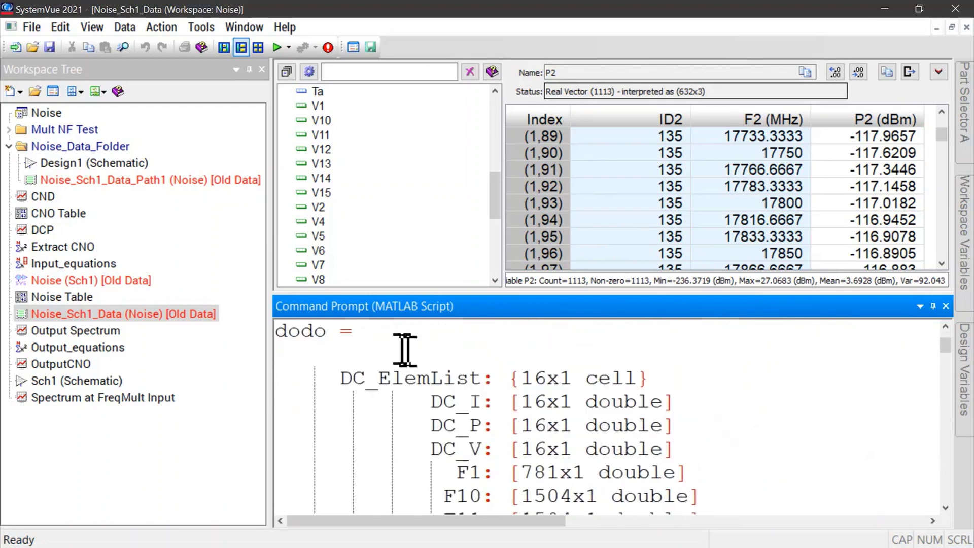
scroll(480, 436, "down", 5)
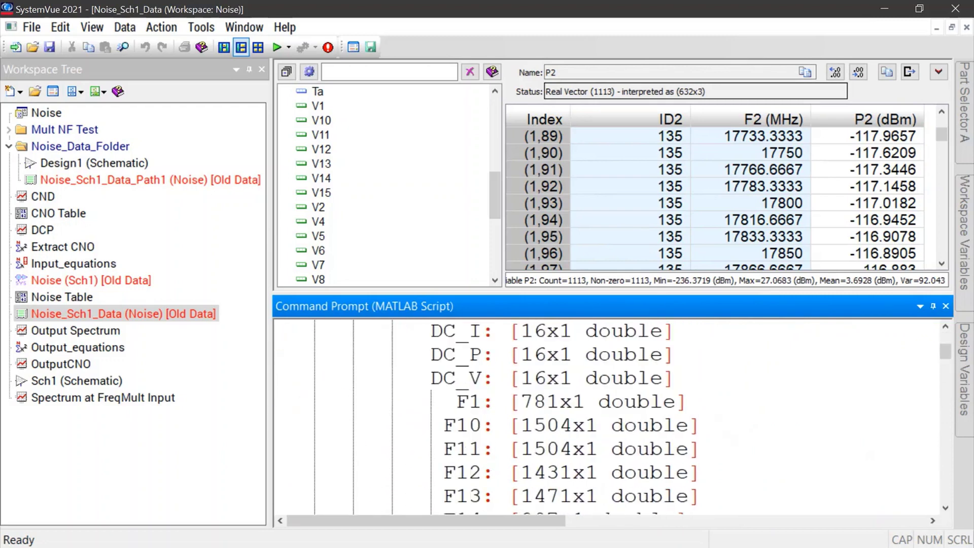
scroll(483, 465, "down", 4)
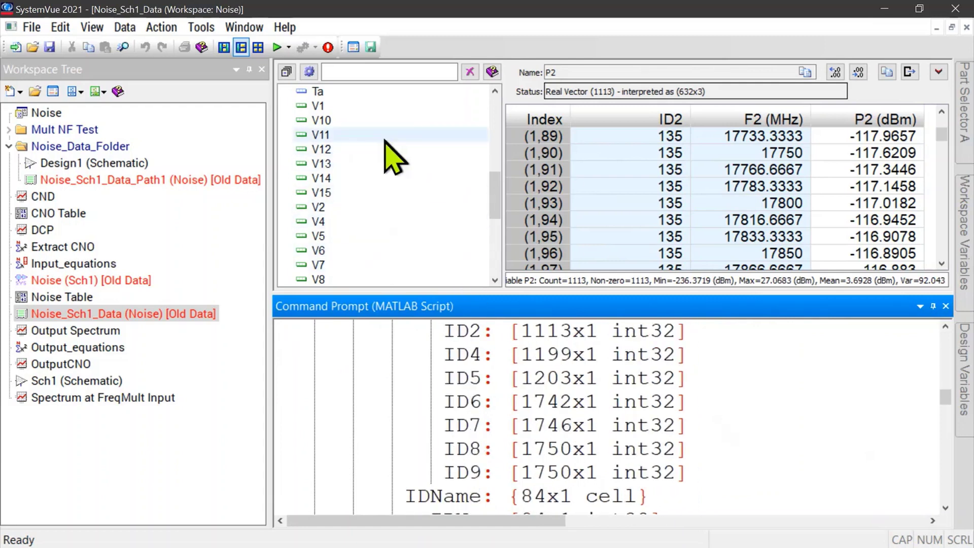
left_click_drag(493, 188, 496, 135)
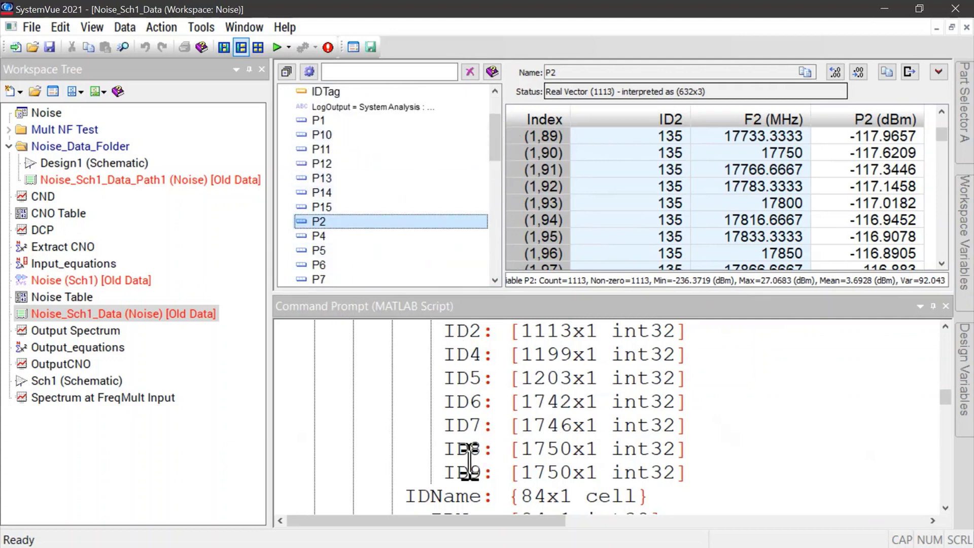
Step: Find P2 among the fields of dodo and display its values by running dodo.P2
left_click(652, 496)
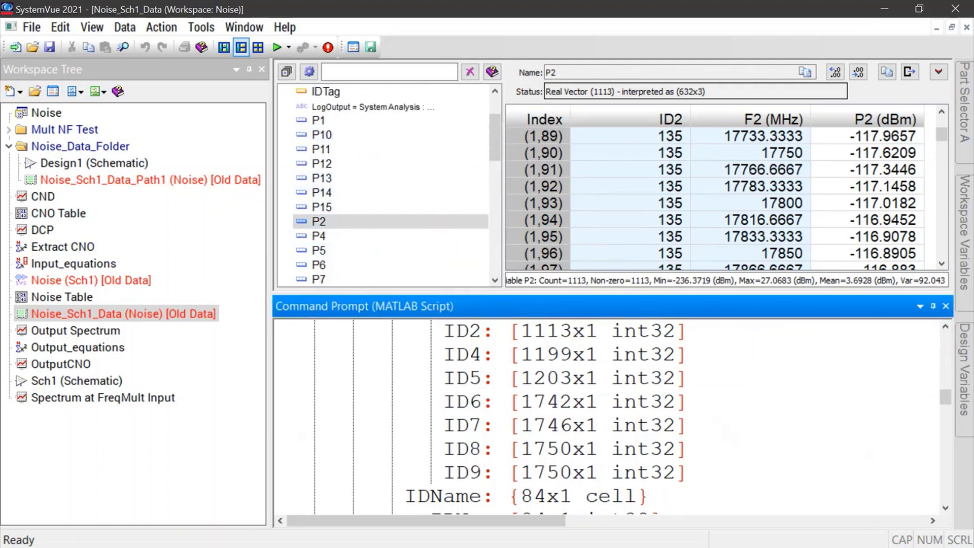
key("Return")
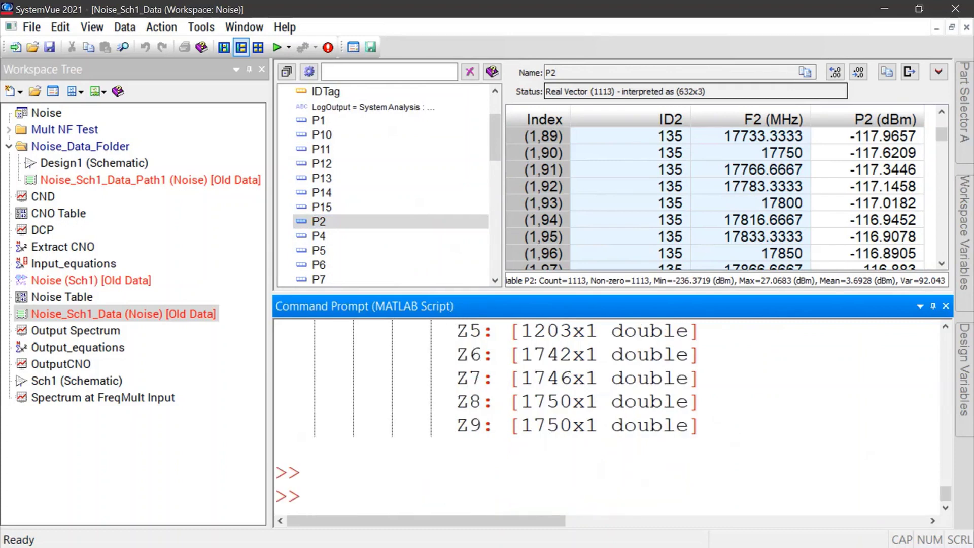
type("dodo")
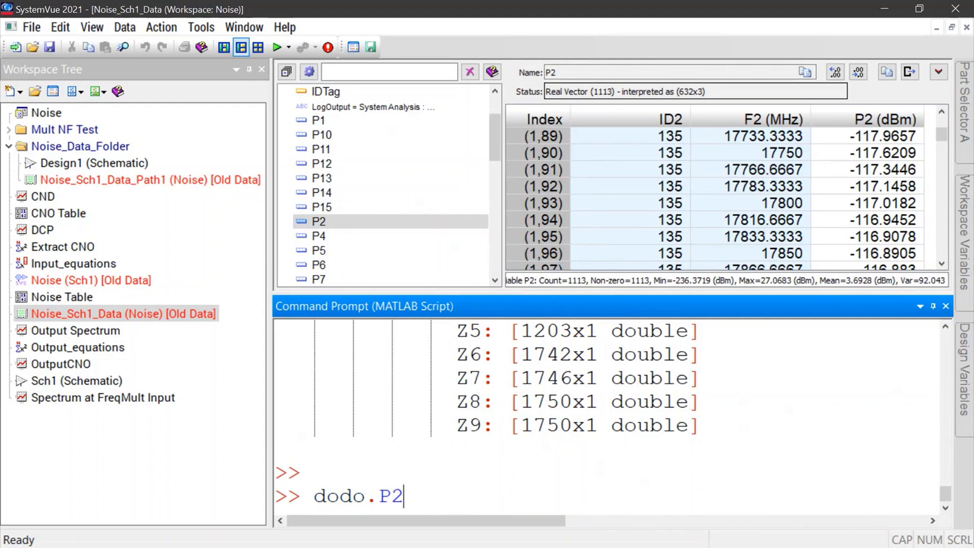
type(".P2")
key("Return")
scroll(575, 452, "up", 2)
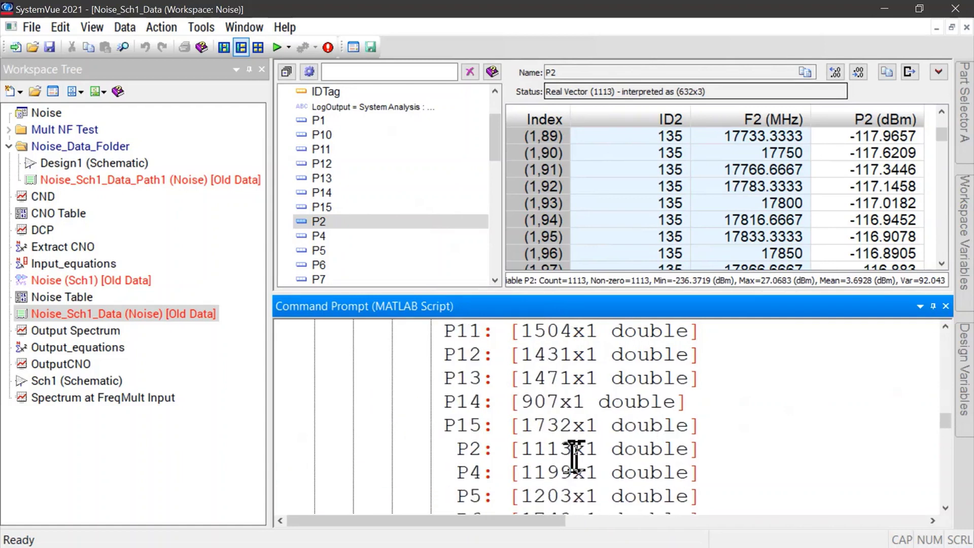
left_click_drag(458, 448, 479, 454)
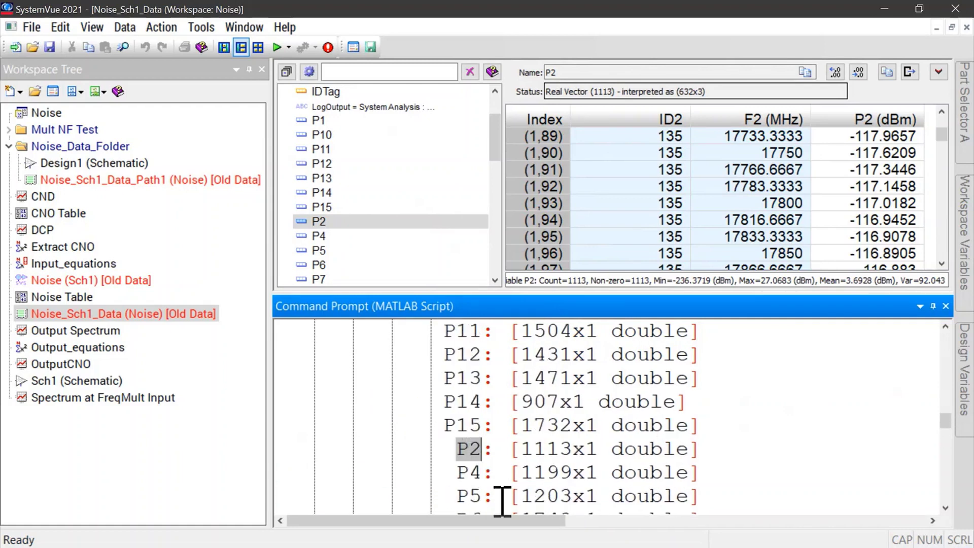
scroll(499, 486, "down", 10)
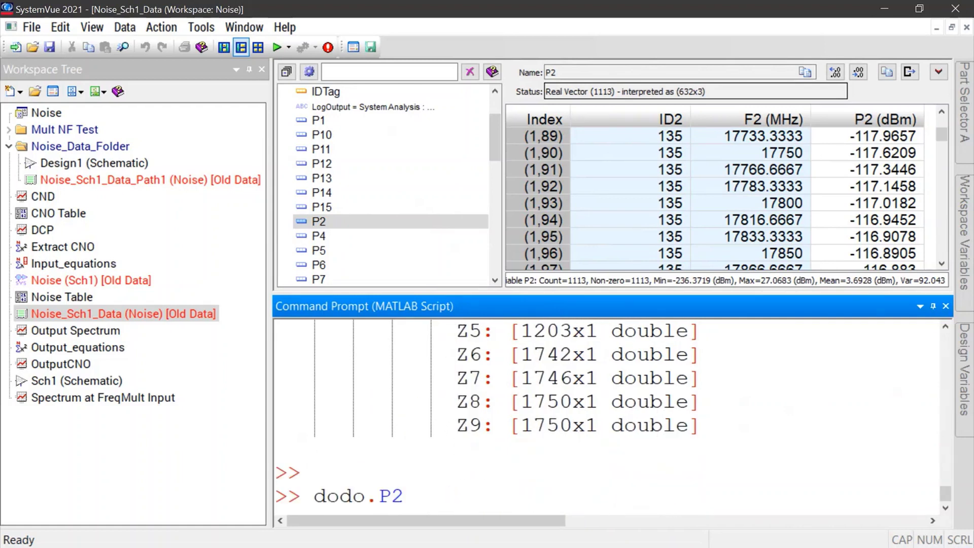
key("Return")
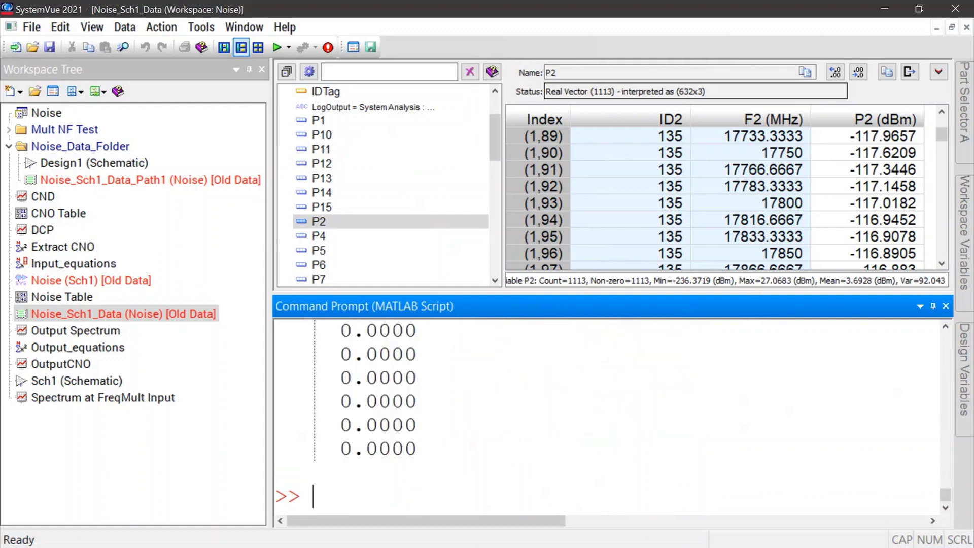
Step: Convert the P2 values to dBm by running dbm(dodo.P2)
type("dbm(d")
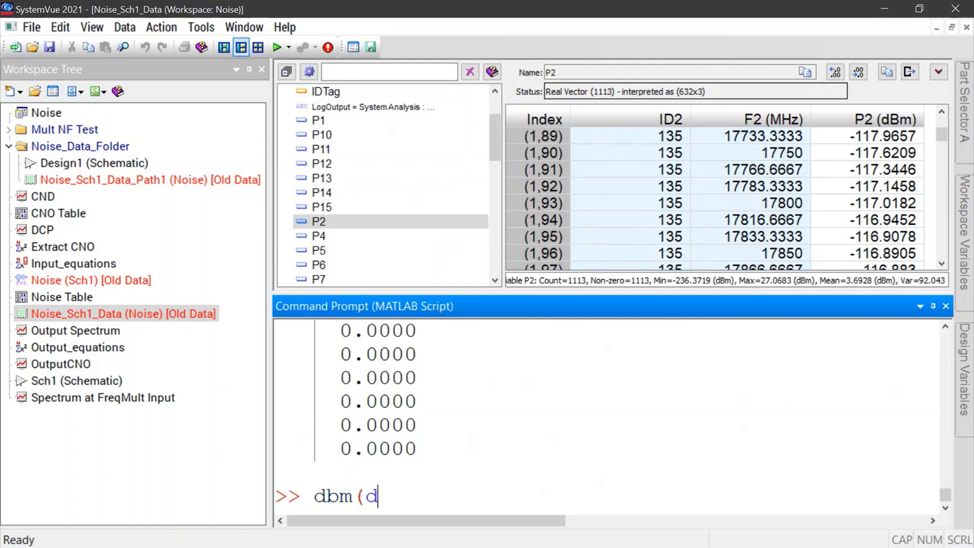
type("odo.P2")
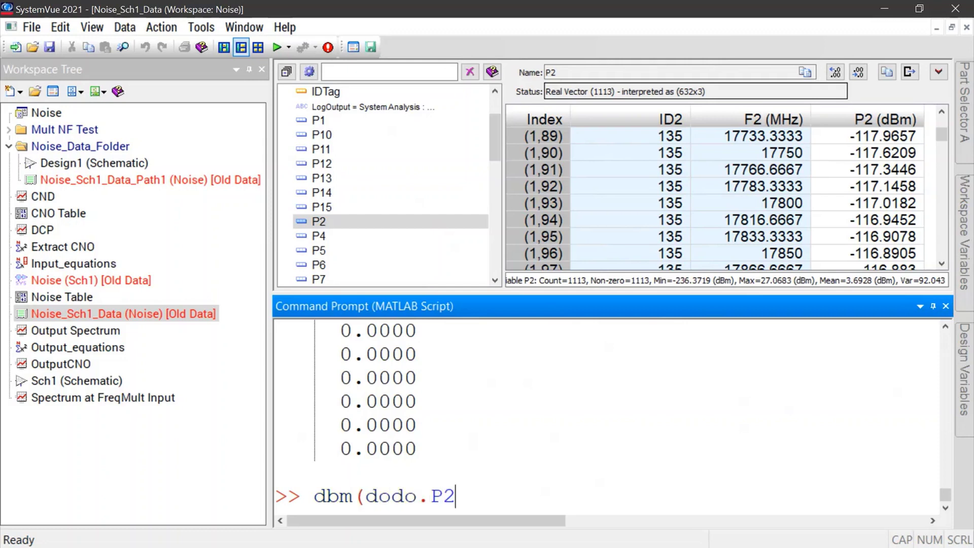
key("Return")
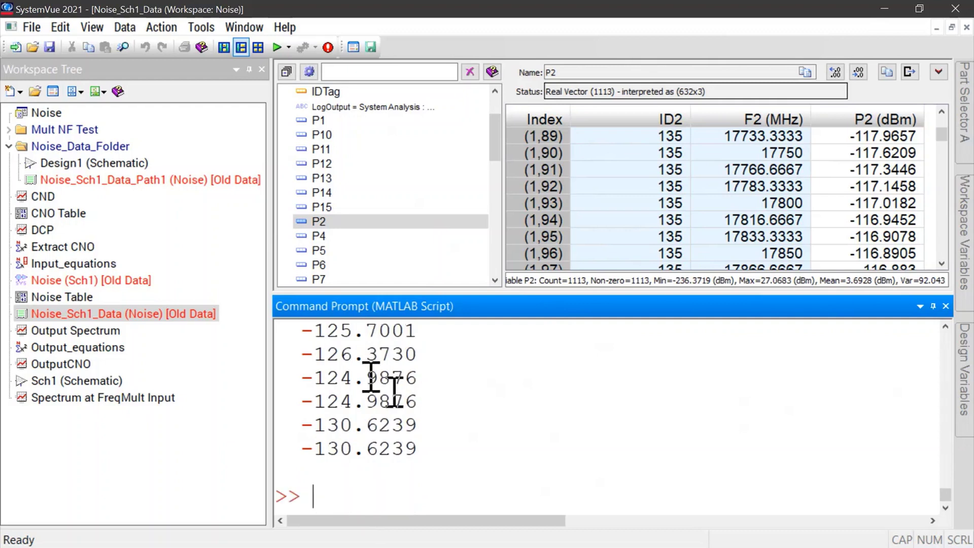
Step: Close the Command Prompt and open Input_equations to examine its dodo = load('file.mat'); and myVar = dodo.P2; lines
double_click(74, 265)
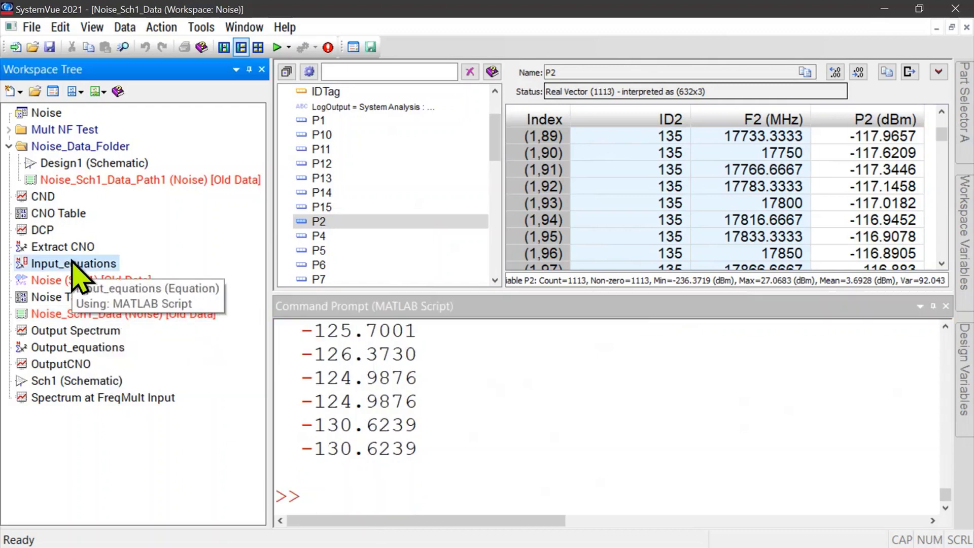
left_click(946, 306)
scroll(598, 272, "up", 5)
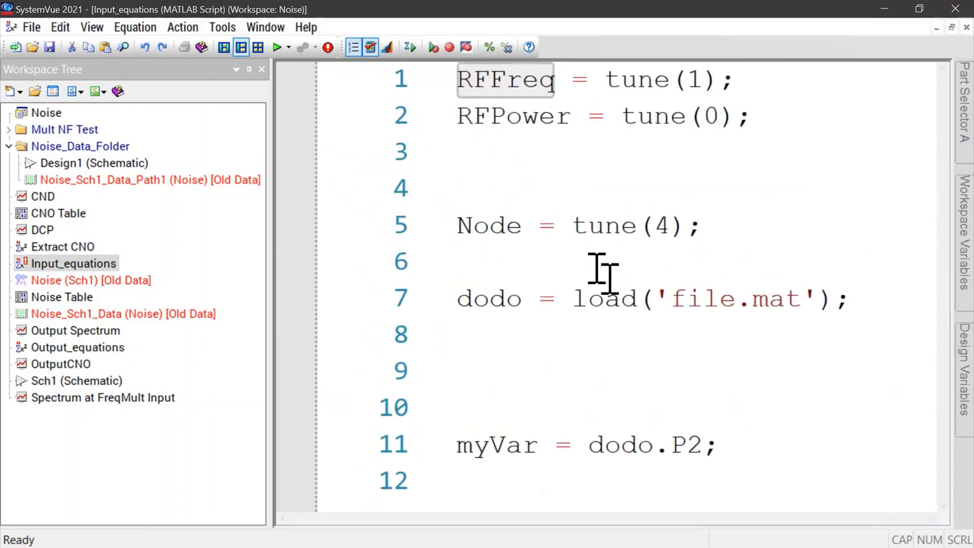
left_click_drag(459, 298, 854, 301)
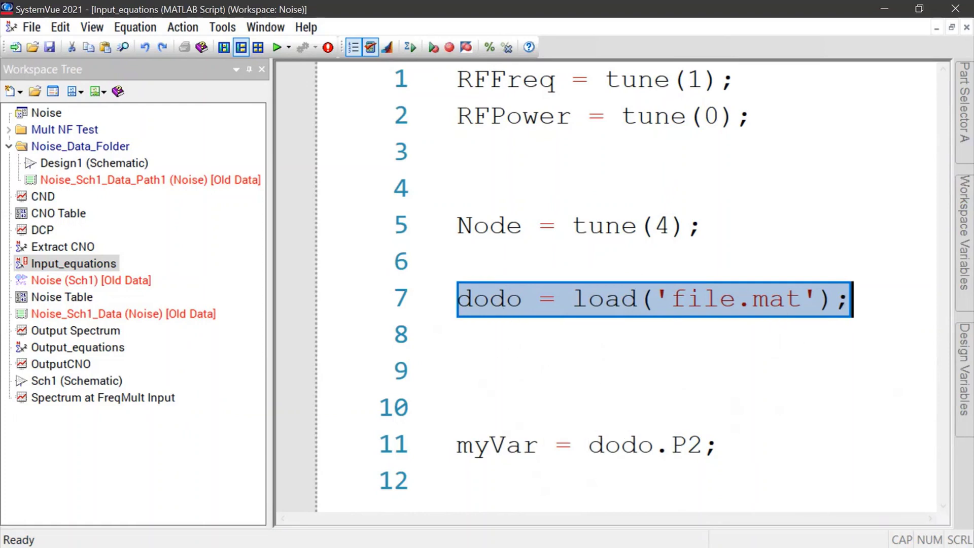
left_click(721, 446)
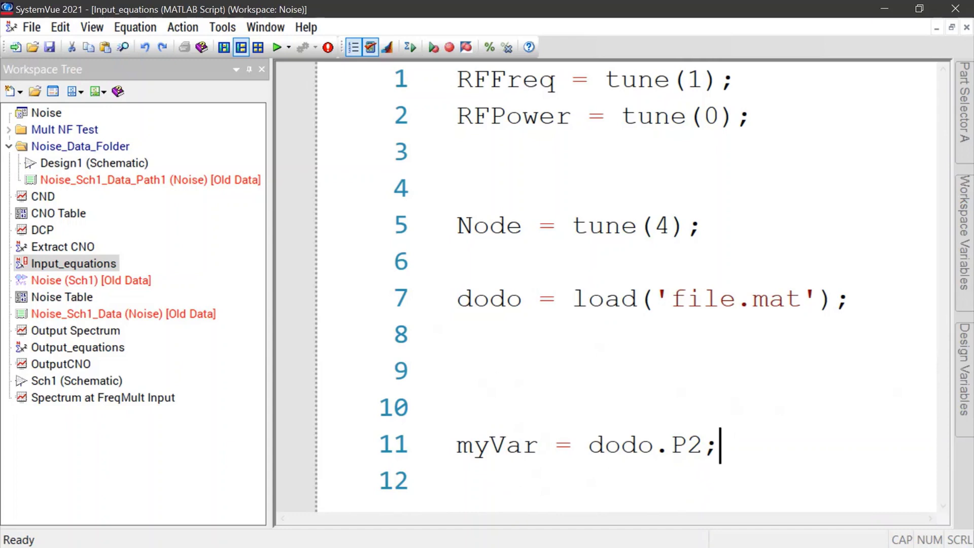